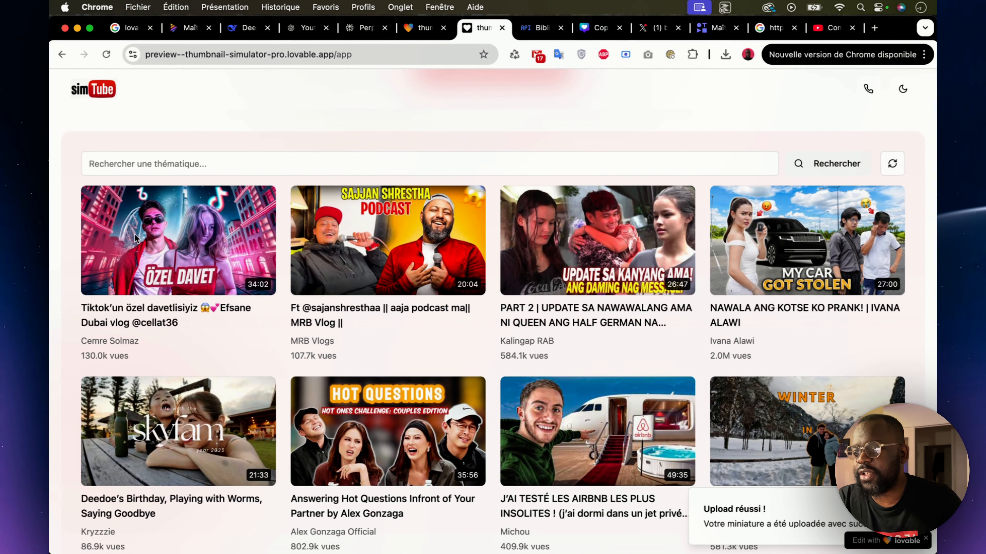
# Look over the simulated feed to compare the "GUIDE ULTIME IA" thumbnail with the surrounding vlog thumbnails.
pyautogui.scroll(-5, 522, 196)
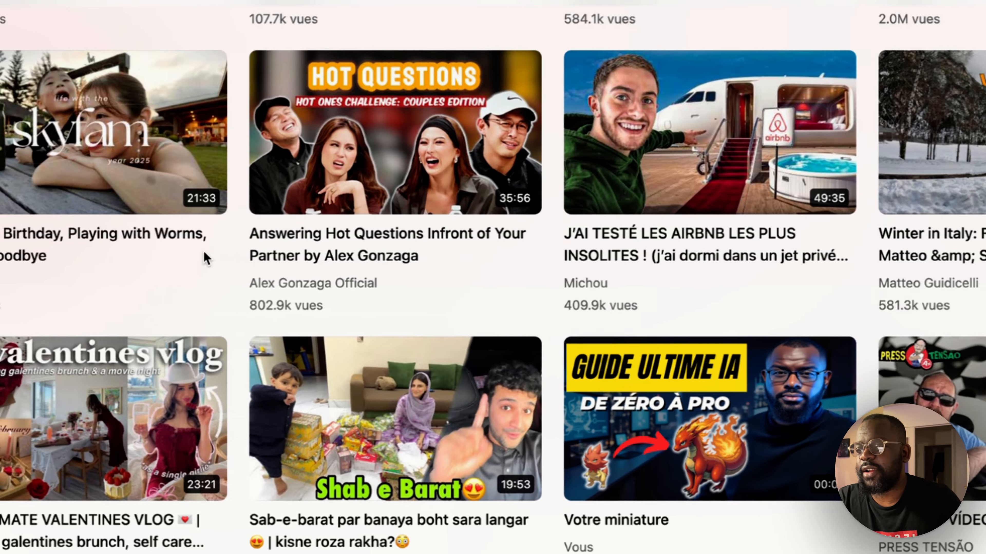
pyautogui.scroll(5, 563, 347)
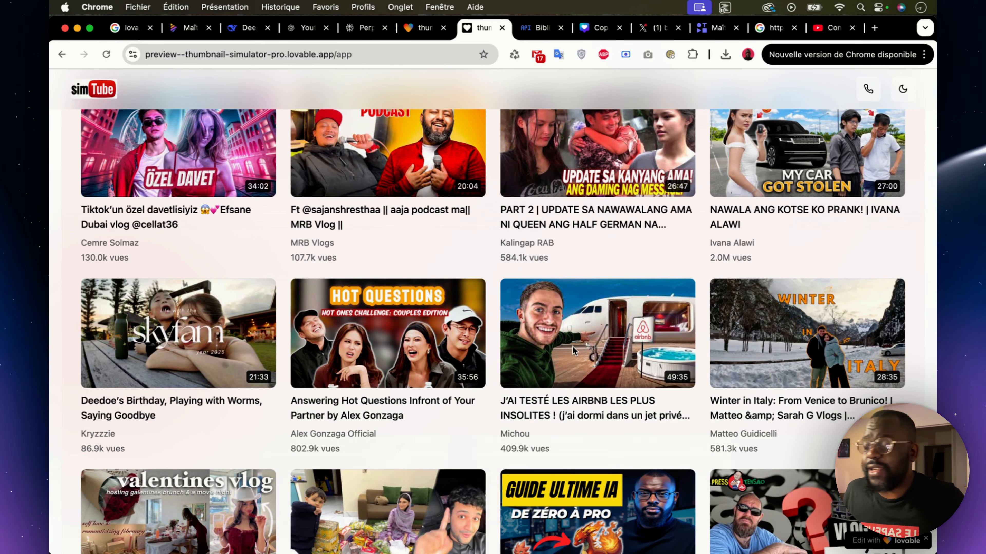
pyautogui.scroll(6, 571, 347)
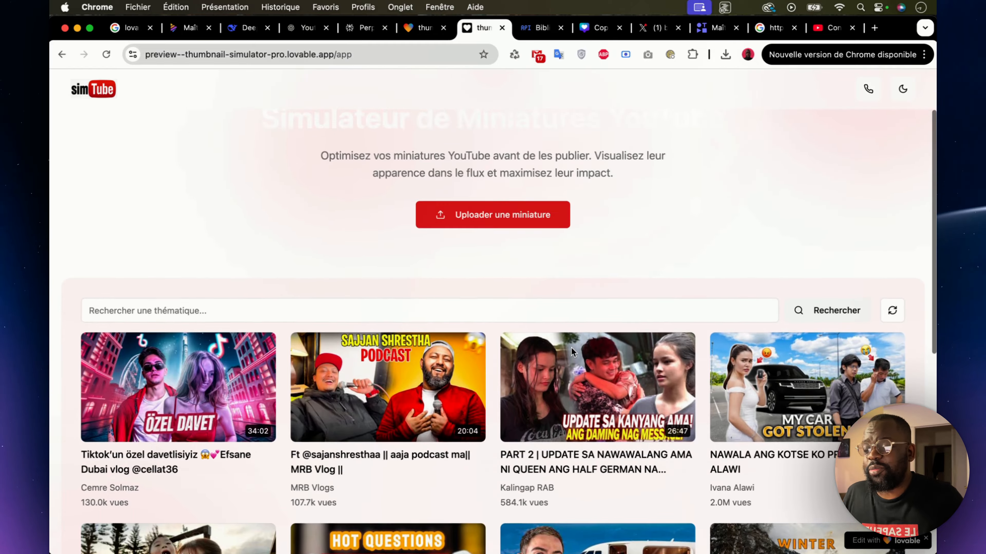
pyautogui.scroll(-10, 572, 347)
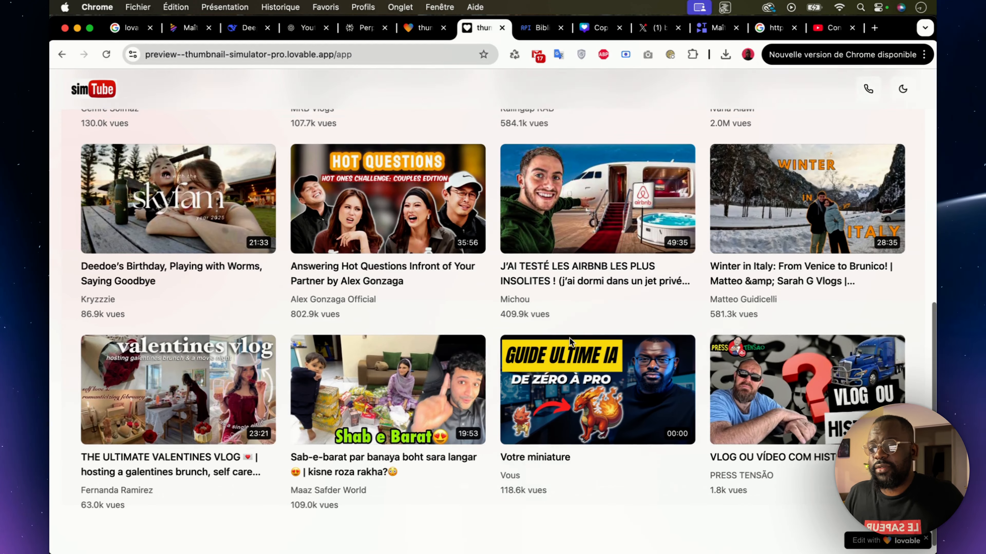
# Refresh the feed with a random topic and examine how the "GUIDE ULTIME IA" thumbnail stands out among the tutorial videos.
pyautogui.scroll(6, 569, 338)
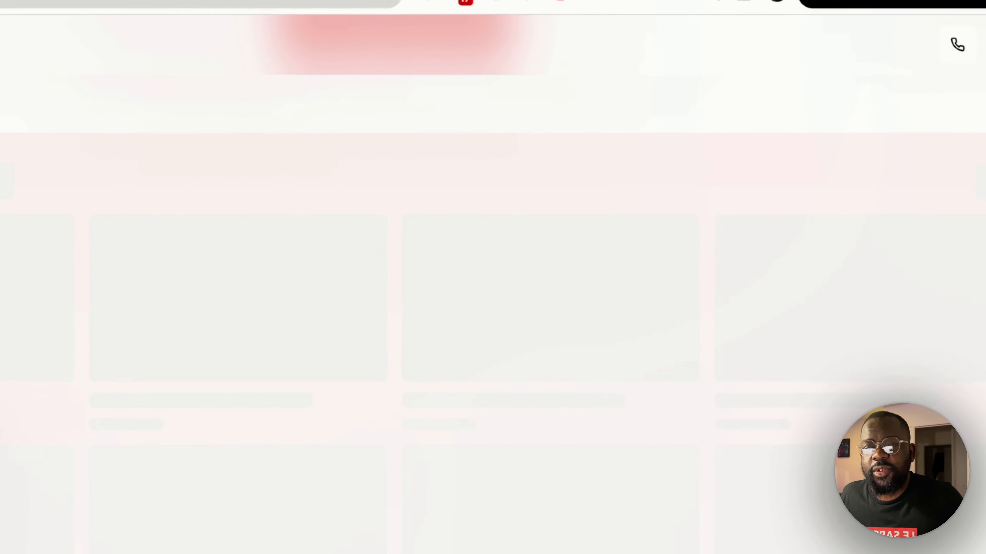
pyautogui.scroll(-2, 618, 178)
pyautogui.scroll(1, 628, 178)
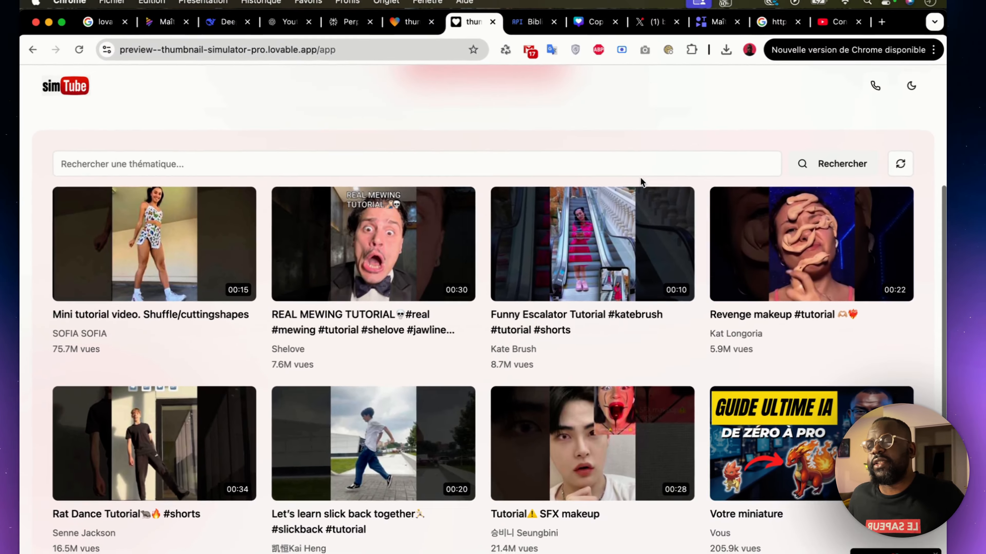
pyautogui.scroll(2, 640, 181)
pyautogui.scroll(-5, 643, 181)
pyautogui.scroll(2, 644, 177)
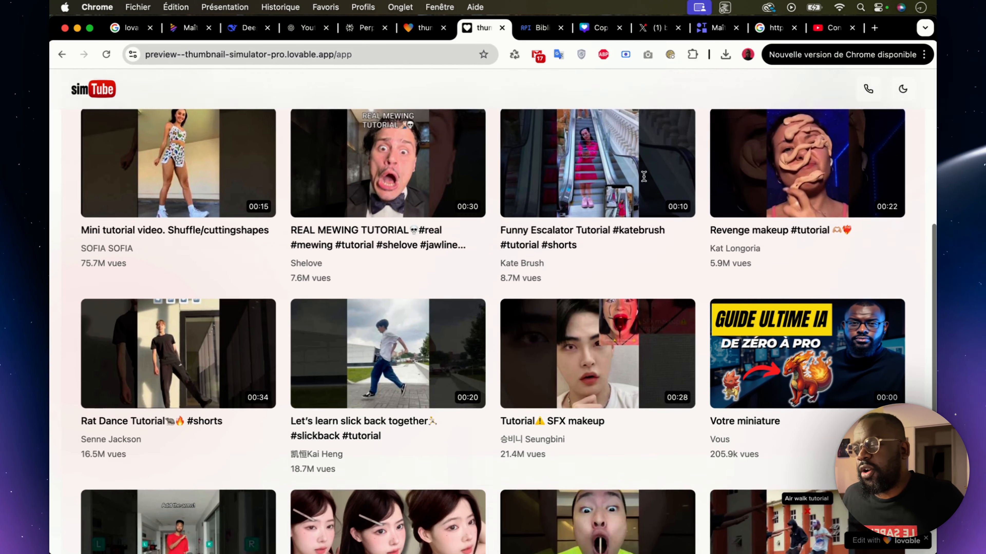
pyautogui.scroll(-3, 644, 177)
pyautogui.scroll(5, 643, 177)
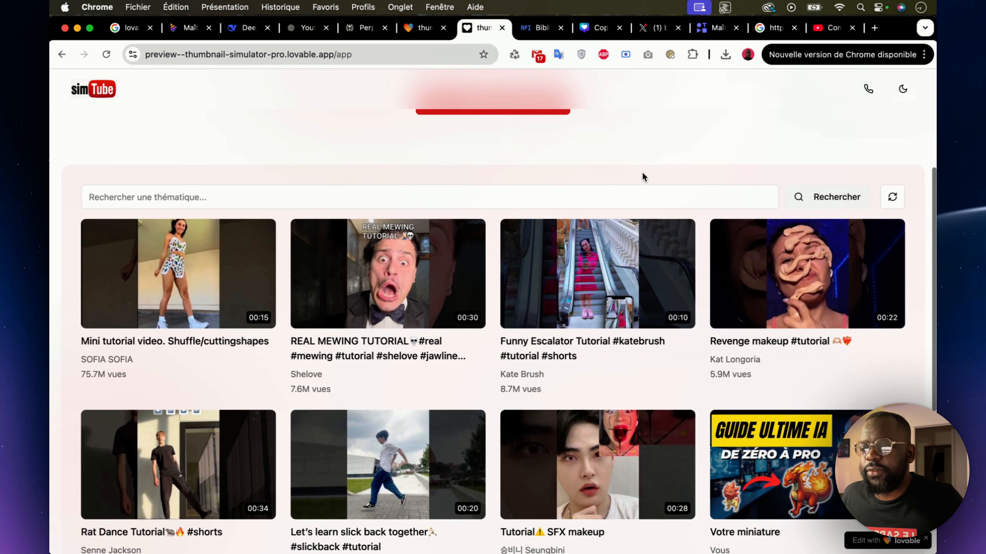
pyautogui.scroll(4, 636, 173)
pyautogui.scroll(-3, 529, 193)
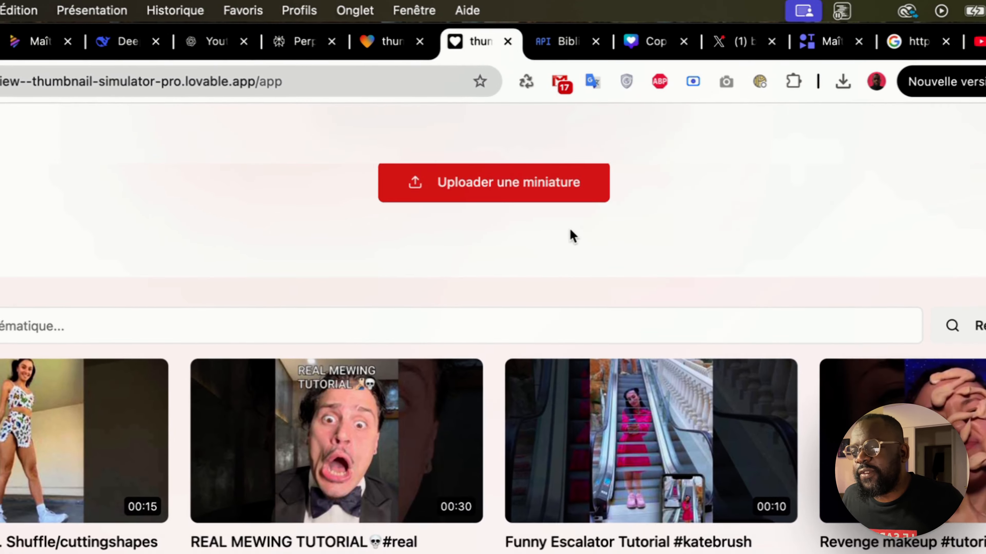
pyautogui.scroll(-2, 573, 236)
pyautogui.scroll(-5, 635, 248)
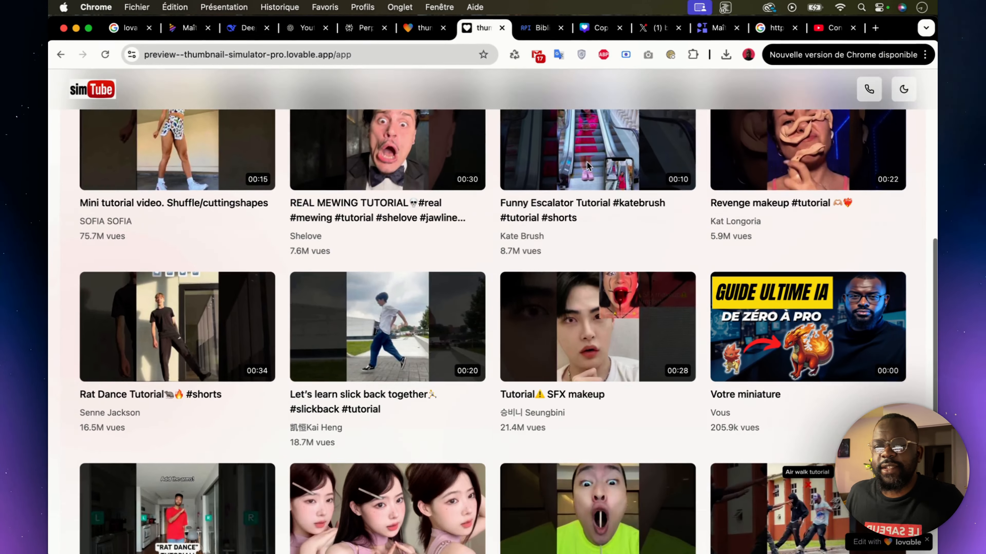
pyautogui.scroll(-4, 587, 167)
pyautogui.scroll(2, 587, 172)
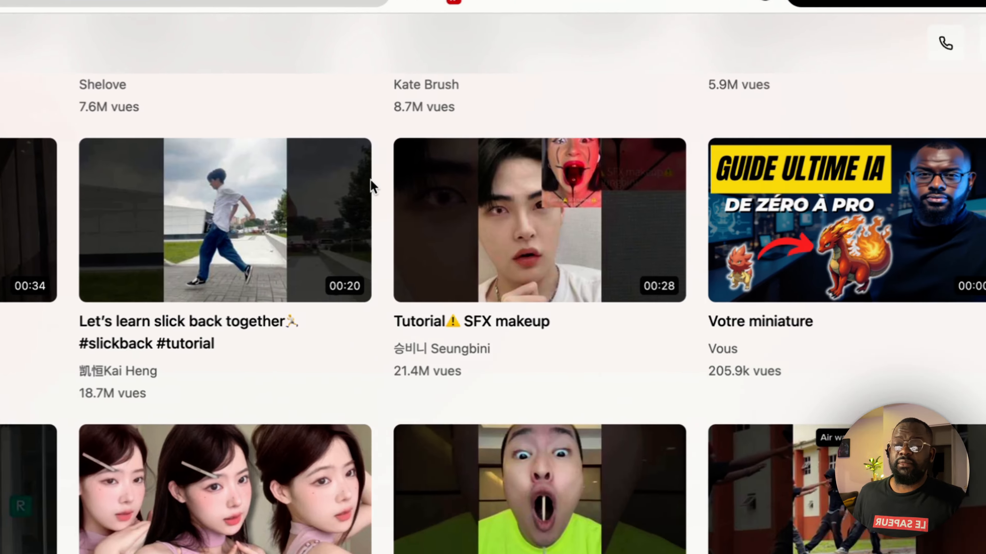
pyautogui.scroll(5, 734, 229)
pyautogui.scroll(-3, 722, 222)
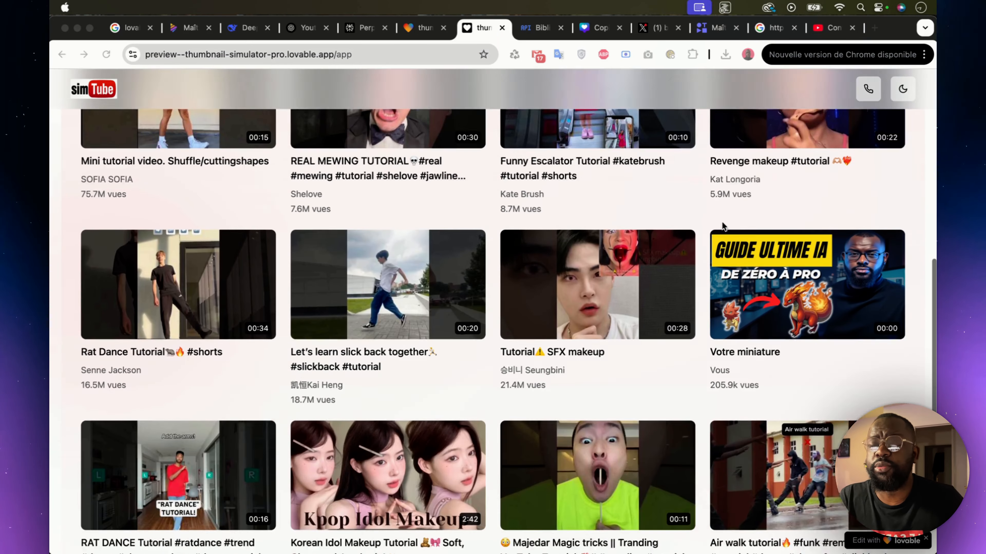
pyautogui.scroll(-3, 722, 222)
pyautogui.scroll(8, 721, 221)
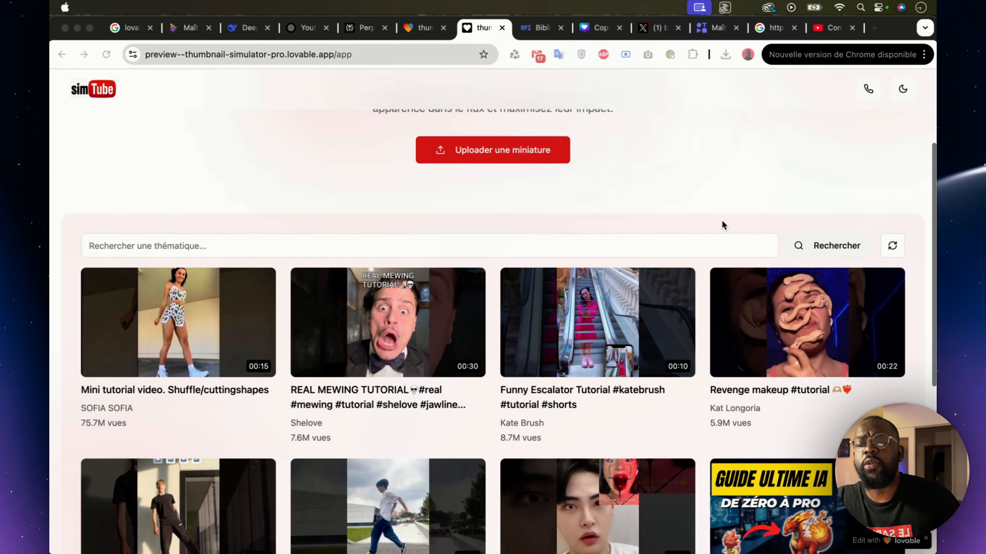
# Refresh the feed with another random topic and compare the "GUIDE ULTIME IA" thumbnail with the gaming videos.
pyautogui.scroll(-2, 722, 223)
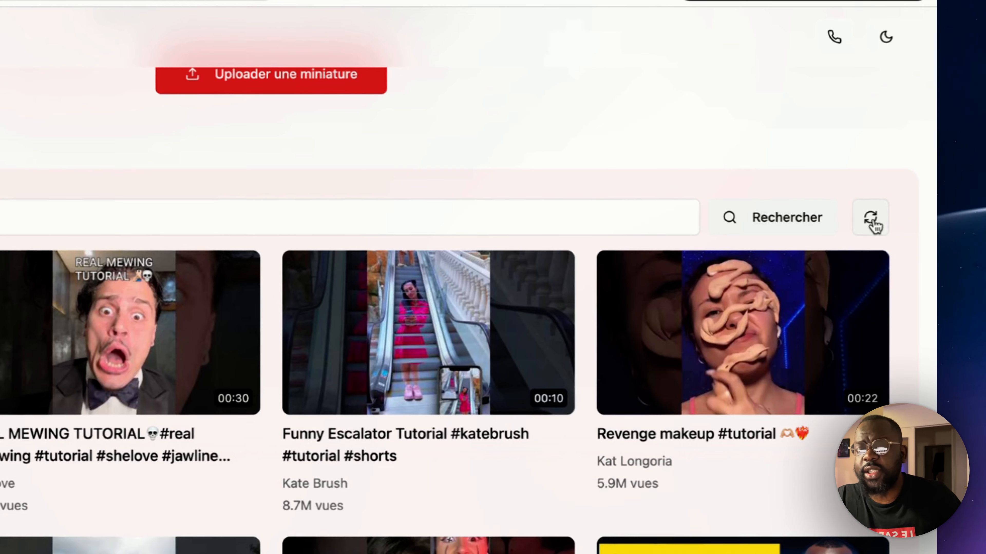
pyautogui.click(870, 218)
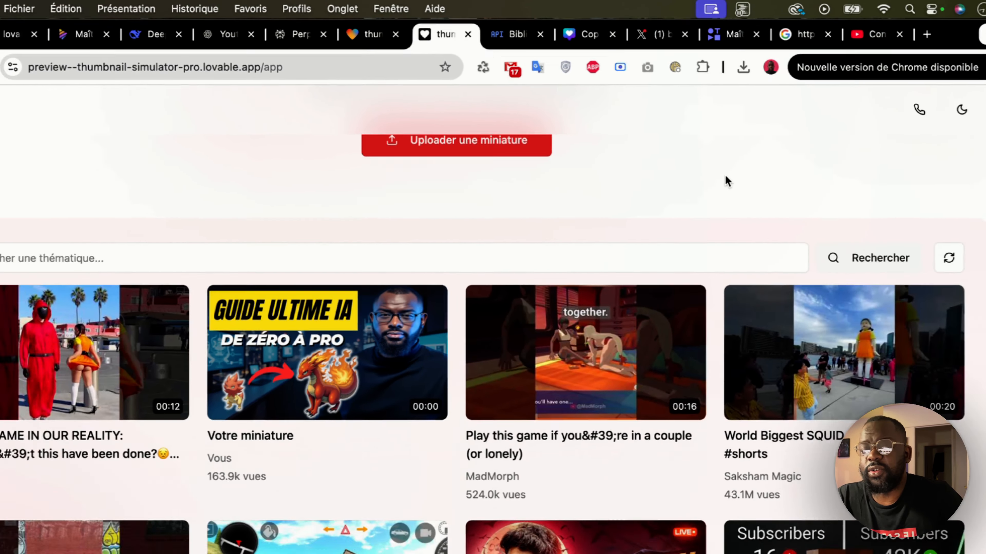
pyautogui.scroll(-3, 741, 216)
pyautogui.scroll(2, 741, 215)
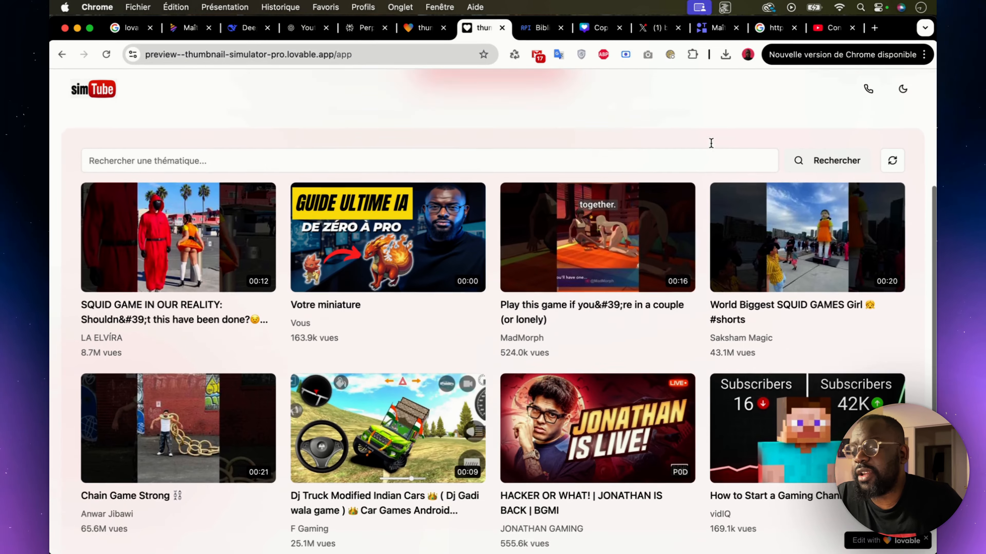
pyautogui.scroll(-3, 711, 143)
pyautogui.scroll(3, 711, 143)
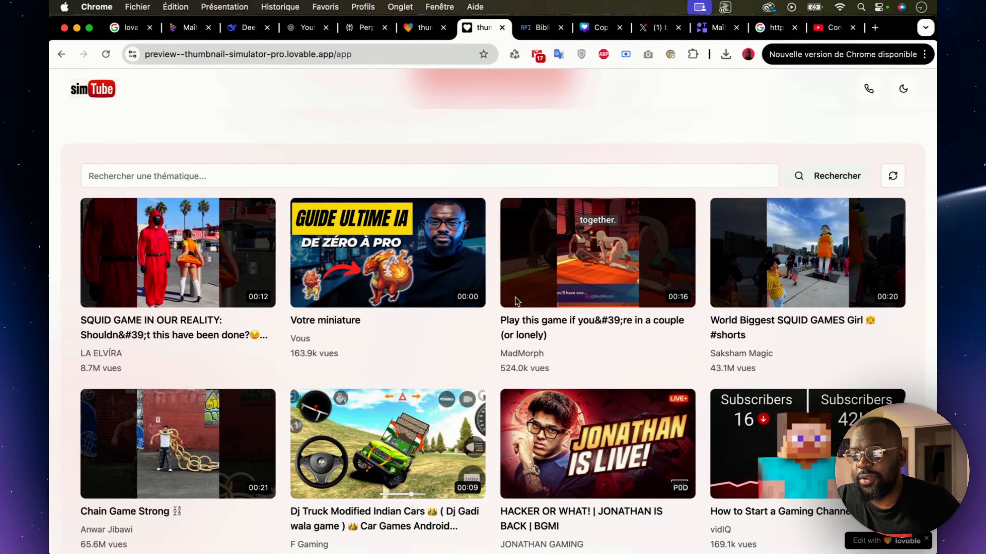
pyautogui.scroll(-5, 633, 321)
pyautogui.scroll(5, 633, 321)
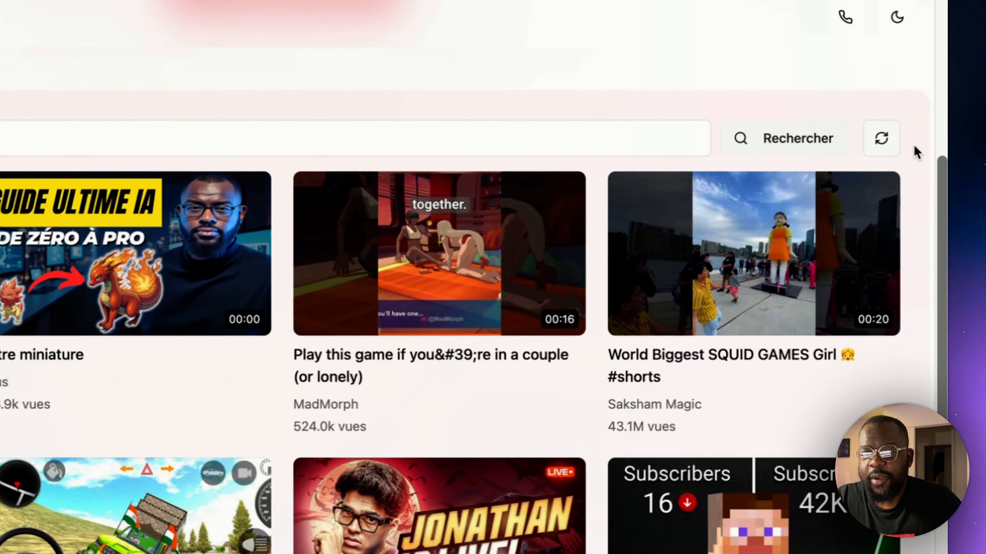
# Load one more random topic and check the "GUIDE ULTIME IA" thumbnail among the music cover videos.
pyautogui.click(881, 138)
pyautogui.scroll(-5, 666, 373)
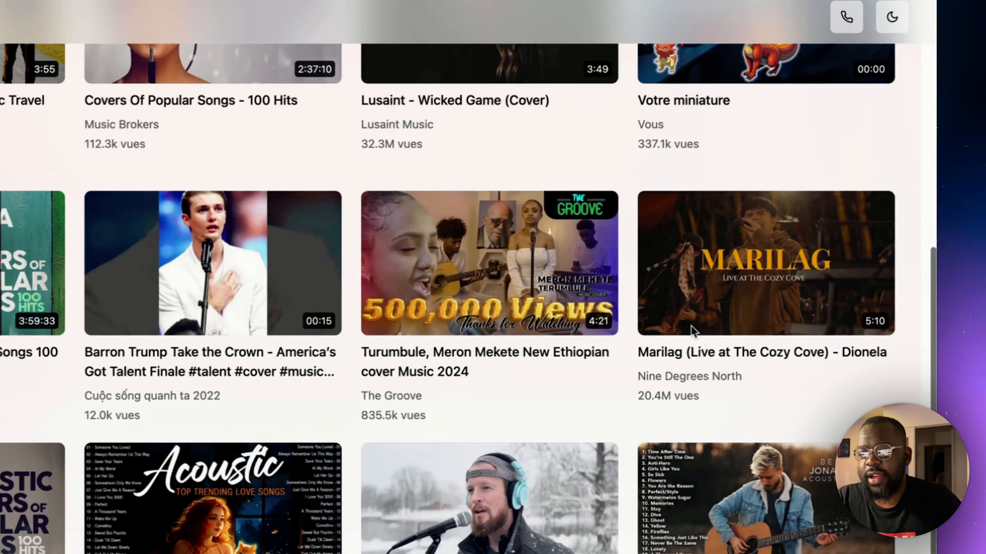
# Upload "Installer DeepSeek Facilement avec LM Studio 🚀 (4).png" from Téléchargements as the new thumbnail and look it over in the feed.
pyautogui.scroll(10, 693, 331)
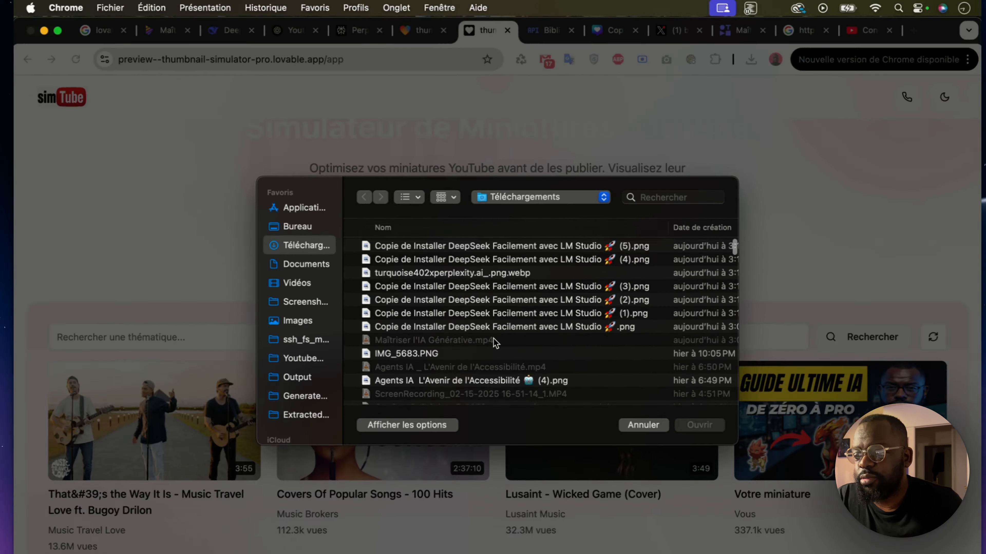
pyautogui.scroll(-5, 511, 466)
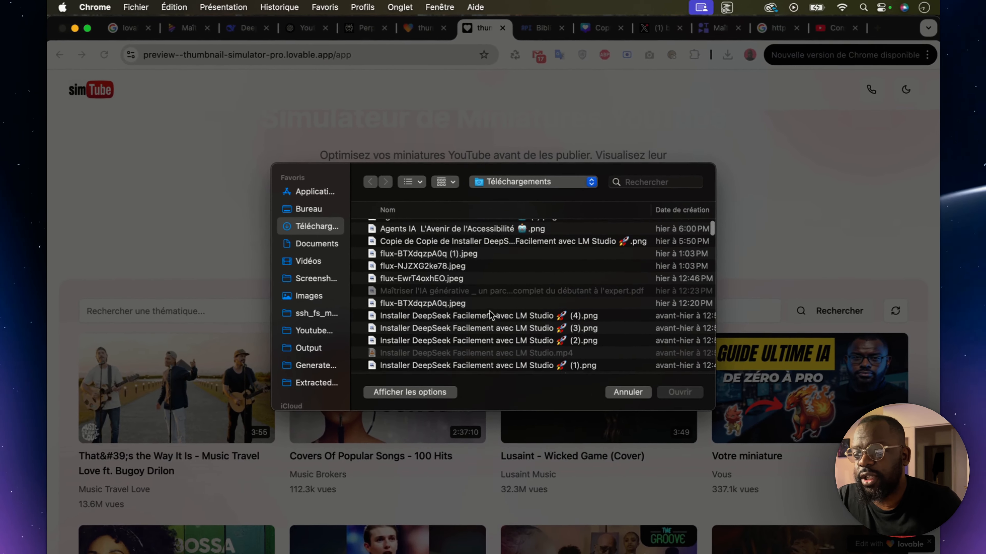
pyautogui.doubleClick(462, 316)
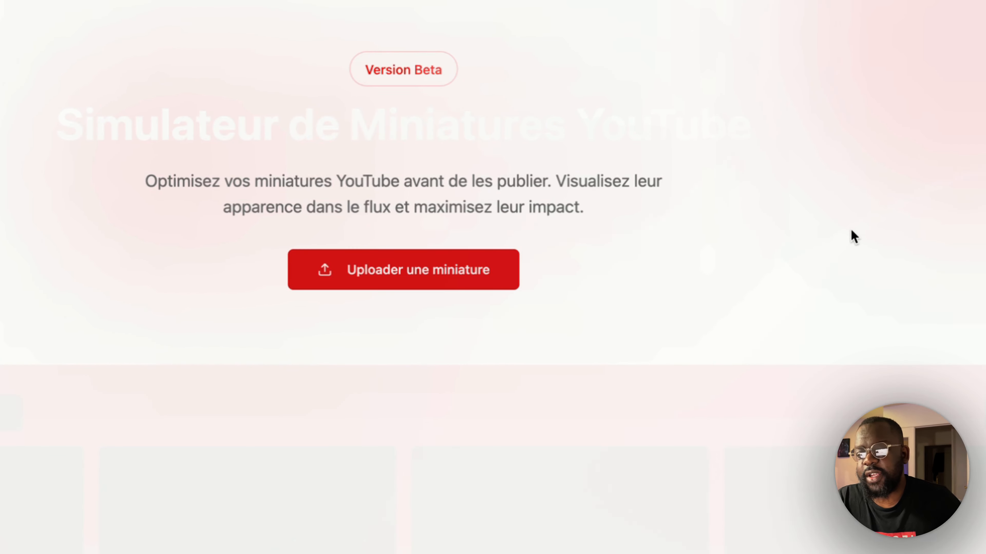
pyautogui.scroll(-4, 844, 233)
pyautogui.scroll(4, 845, 234)
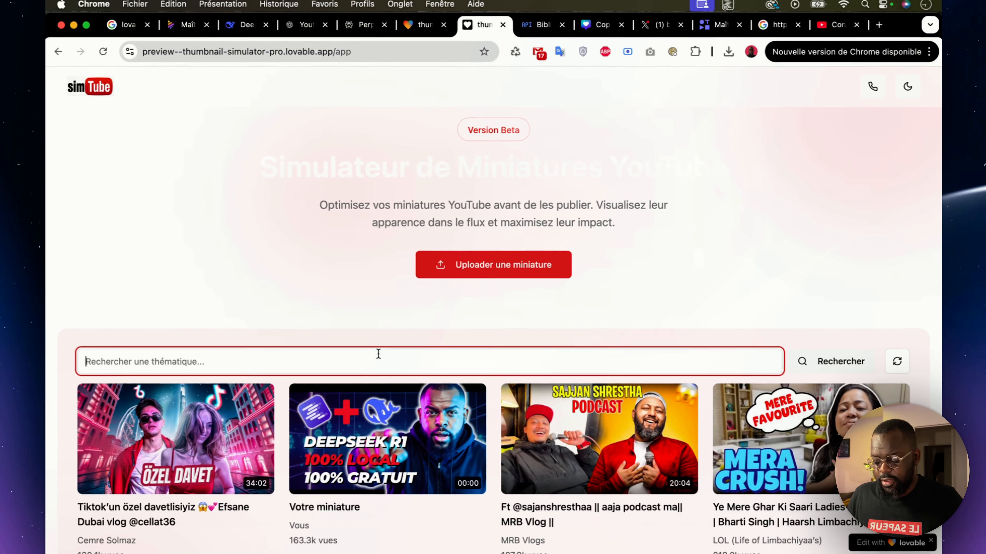
# Search the feed for the topic "sport" and inspect the DeepSeek thumbnail among the listed videos.
pyautogui.press('Return')
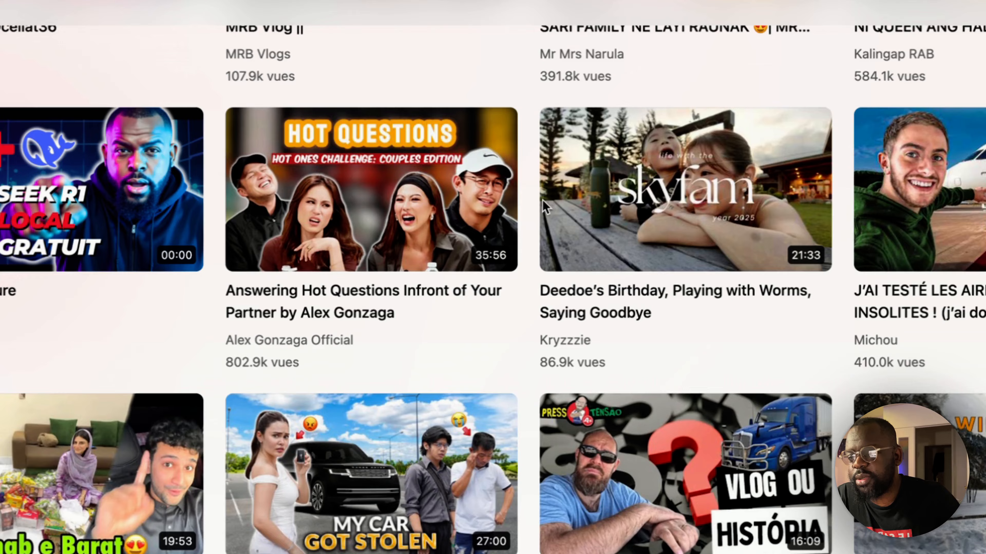
pyautogui.scroll(-2, 519, 322)
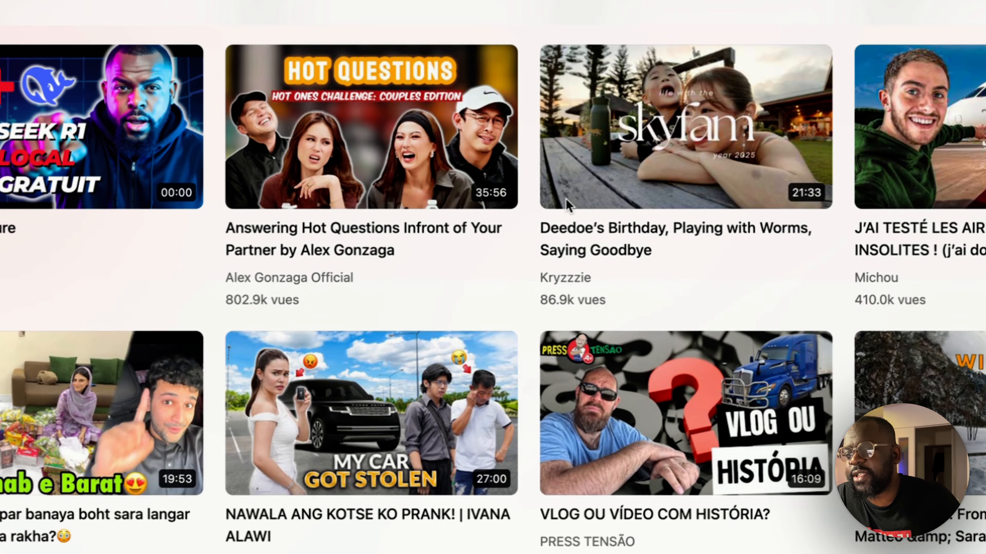
pyautogui.scroll(10, 567, 205)
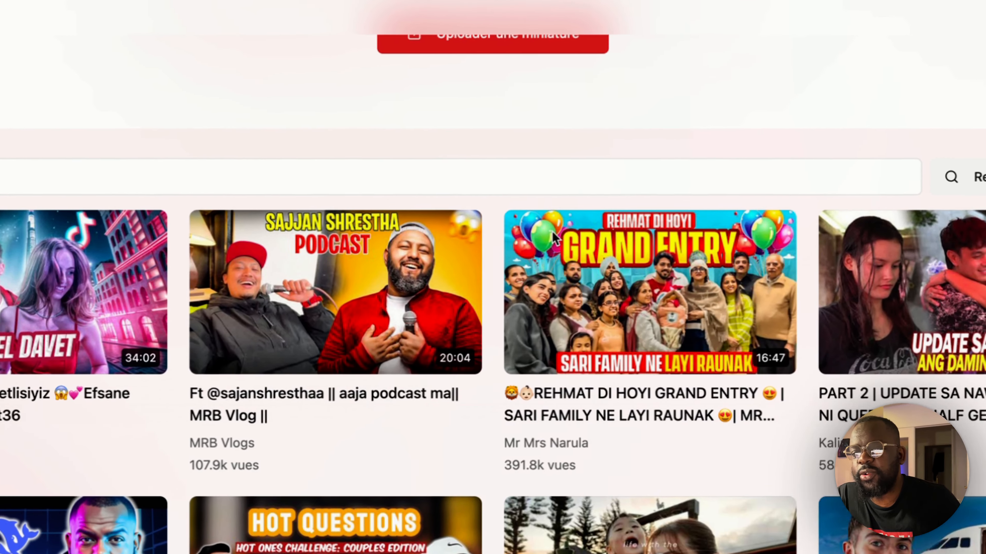
pyautogui.scroll(-6, 552, 233)
pyautogui.scroll(5, 523, 234)
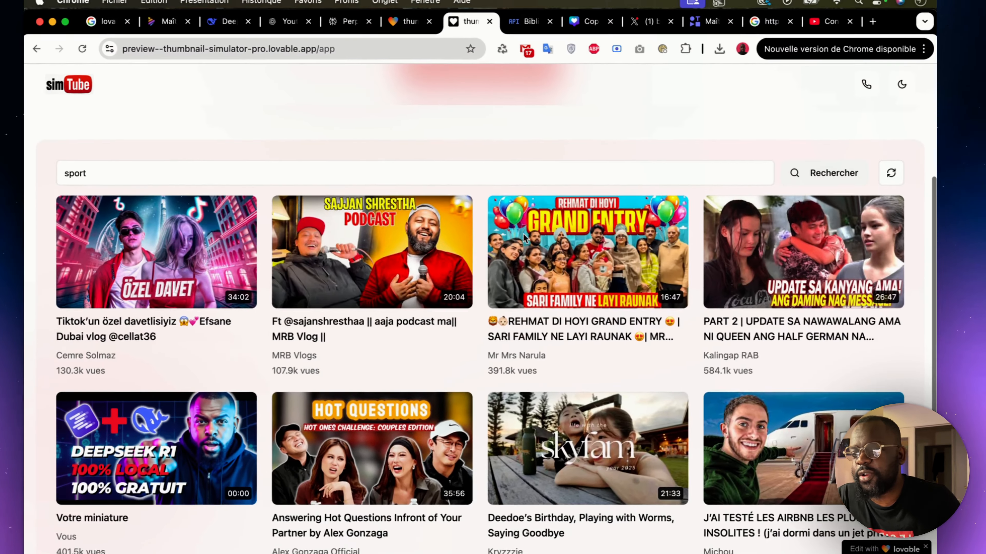
# Refresh the feed with a random search and look through the tech review videos for the DeepSeek thumbnail.
pyautogui.scroll(2, 525, 238)
pyautogui.click(891, 173)
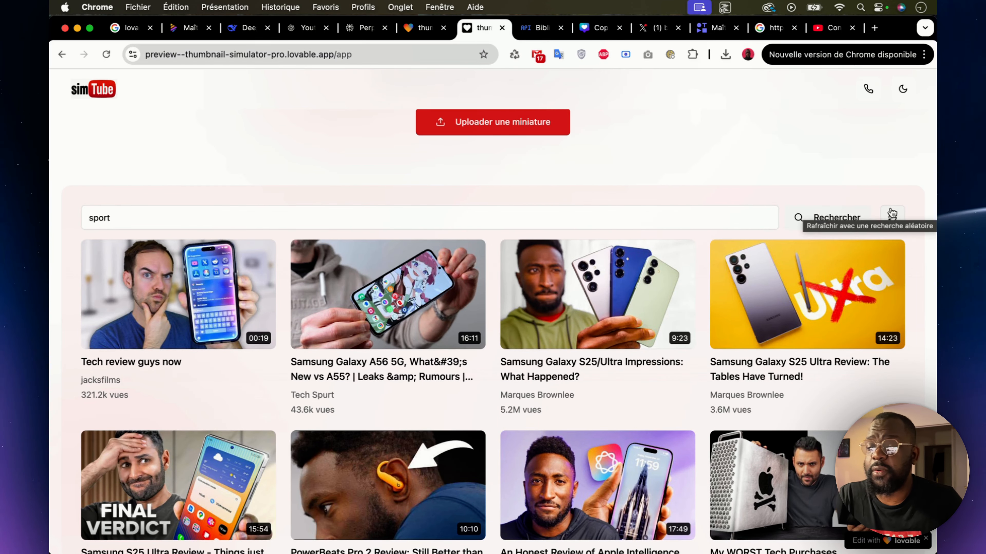
pyautogui.scroll(-7, 551, 208)
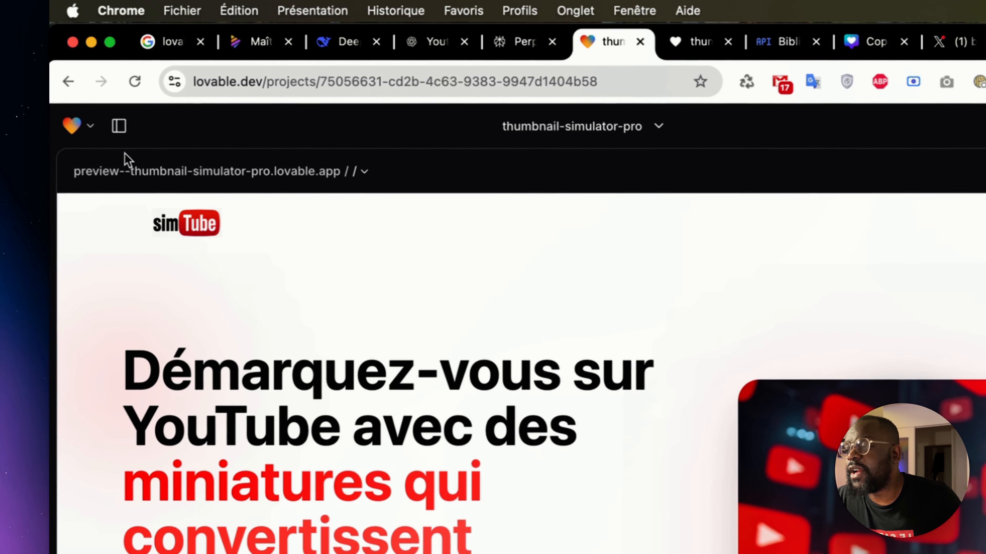
# Show the chat panel beside the preview in the Lovable project thumbnail-simulator-pro.
pyautogui.moveTo(73, 171); pyautogui.dragTo(518, 181)
pyautogui.press('super+Tab')
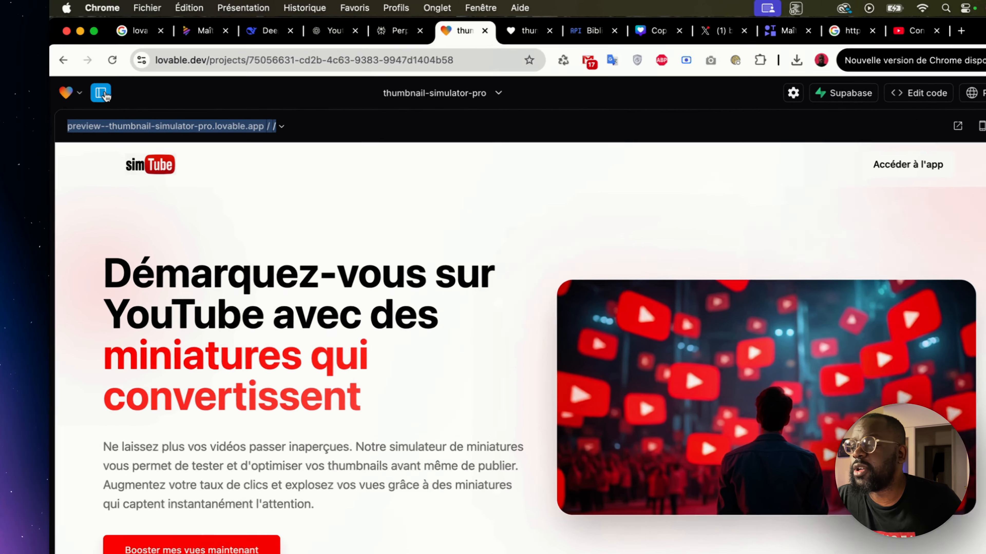
pyautogui.click(98, 86)
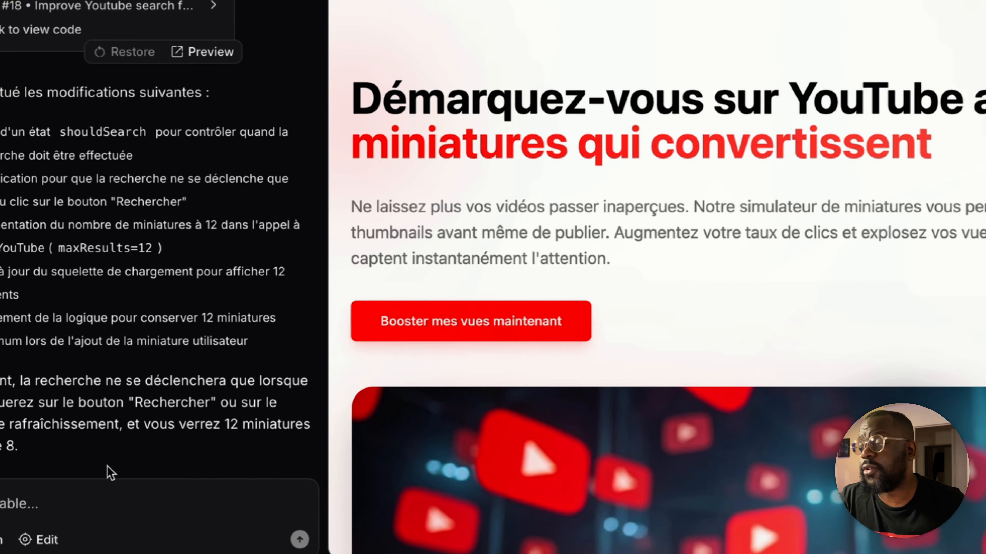
# Turn on visual editing and change the text of the "Booster mes vues maintenant" button to "Augmenter mes vues maintenant".
pyautogui.click(48, 538)
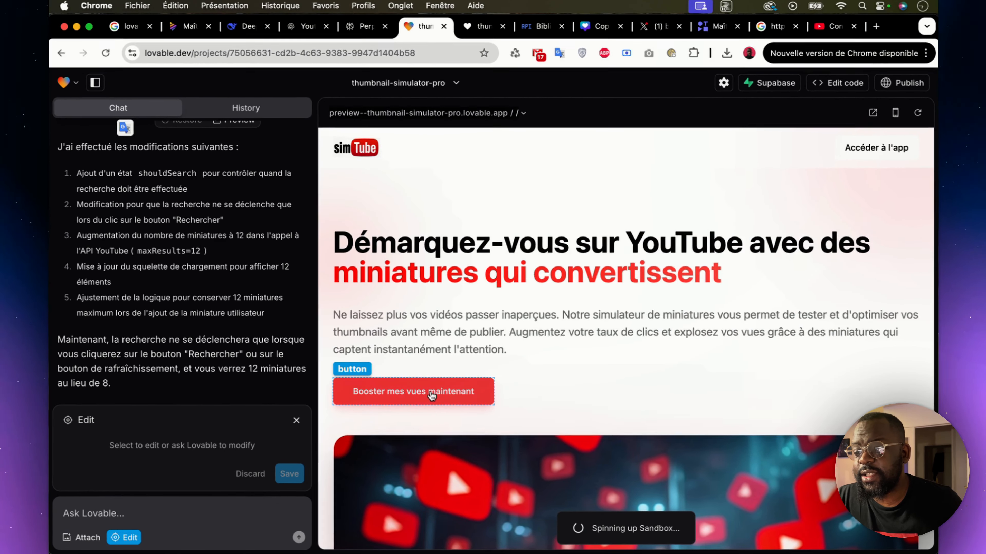
pyautogui.click(432, 395)
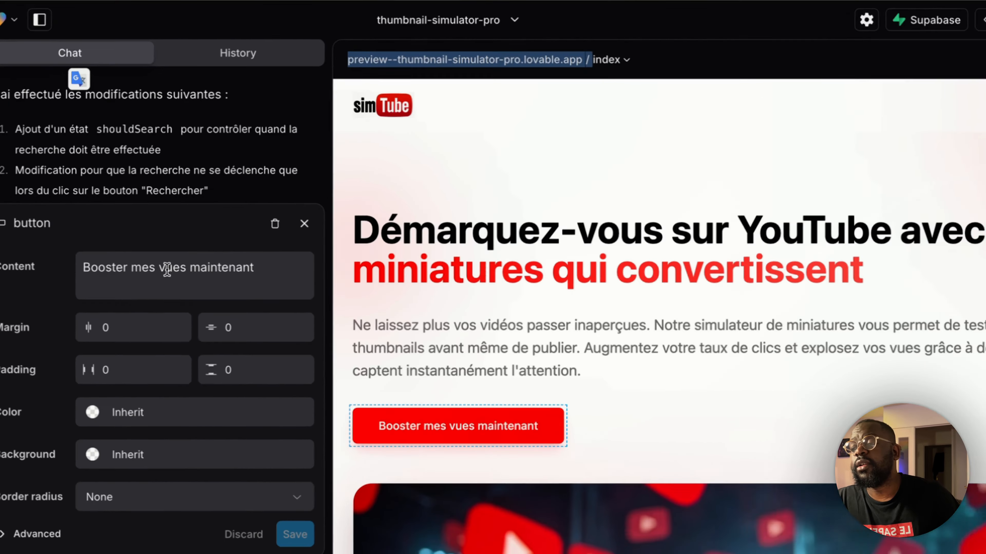
pyautogui.doubleClick(213, 270)
pyautogui.tripleClick(187, 255)
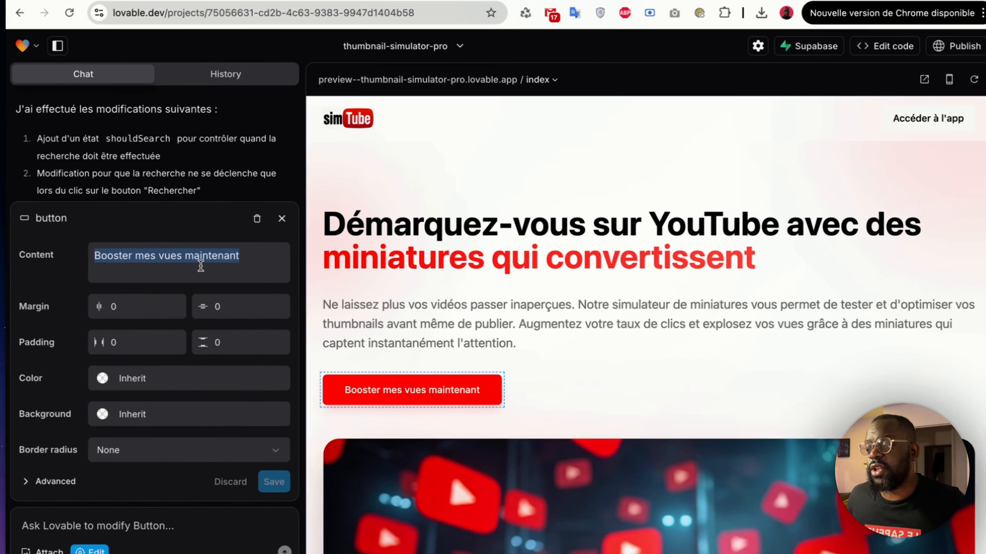
pyautogui.click(13, 197)
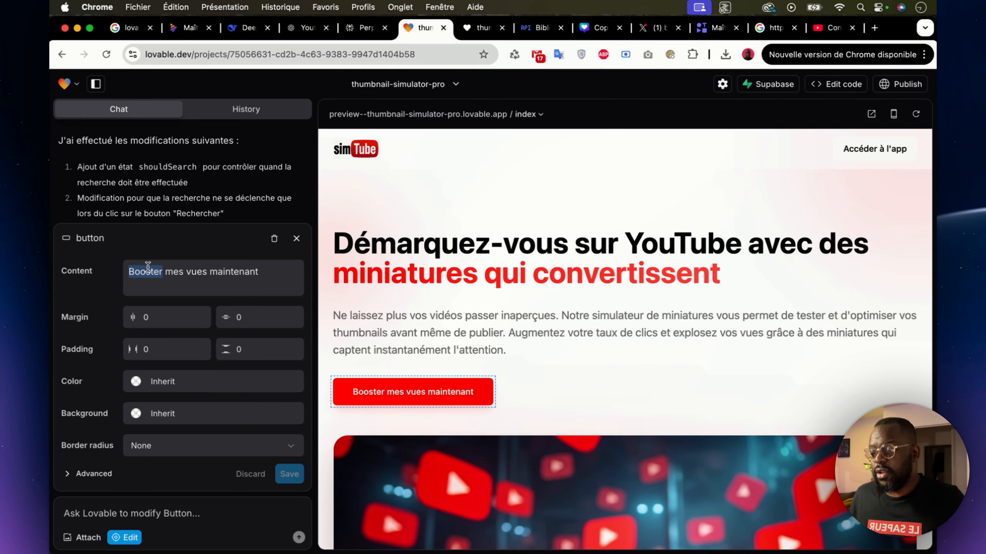
pyautogui.write('Au')
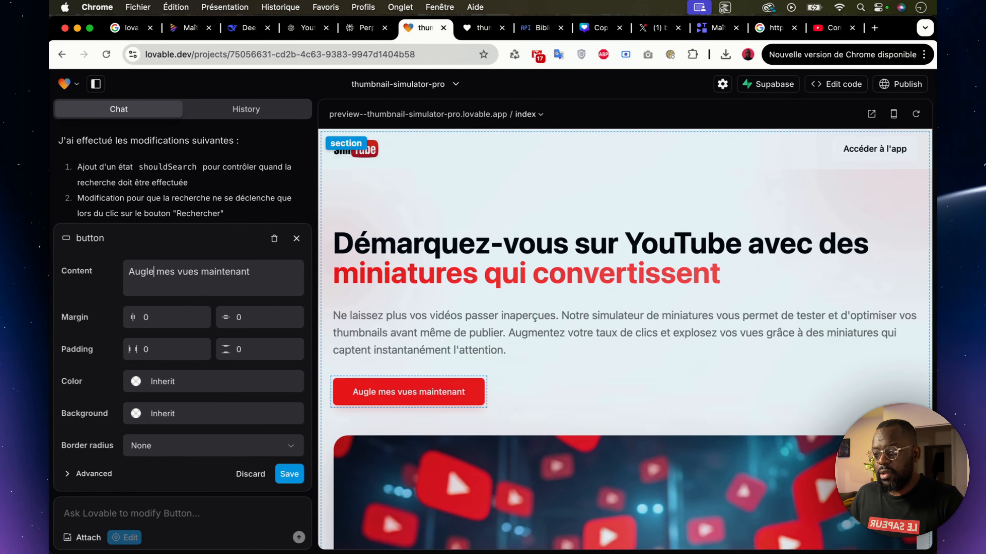
pyautogui.write('gmenter')
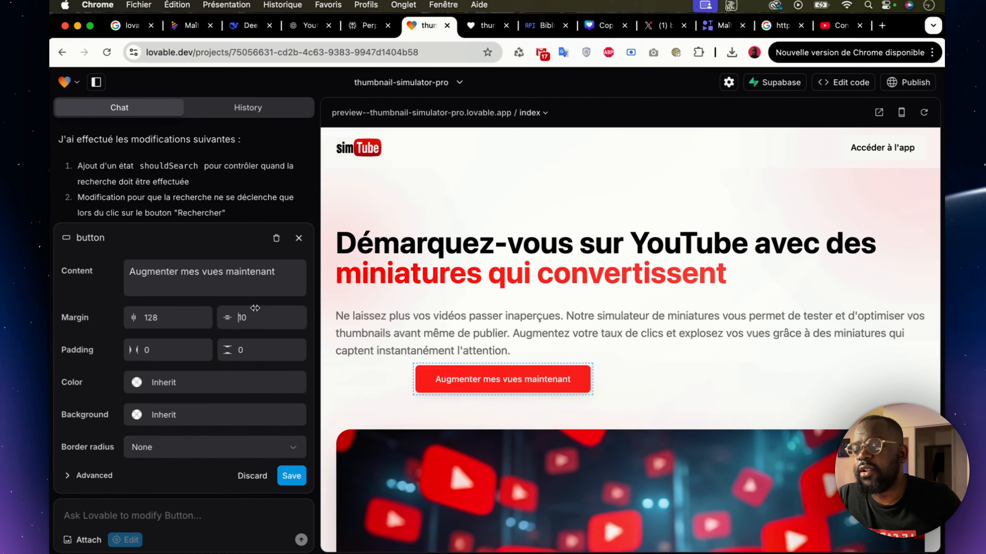
# Set the button's margins to 128 horizontally and 47 vertically, and its padding to 240 horizontally and 83 vertically.
pyautogui.moveTo(421, 357); pyautogui.dragTo(404, 309)
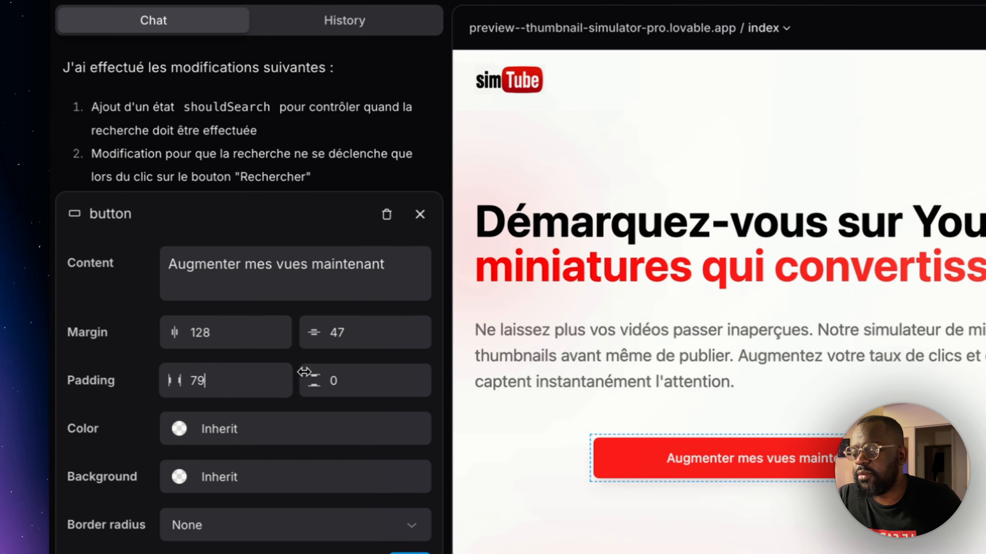
pyautogui.moveTo(309, 370); pyautogui.dragTo(802, 378)
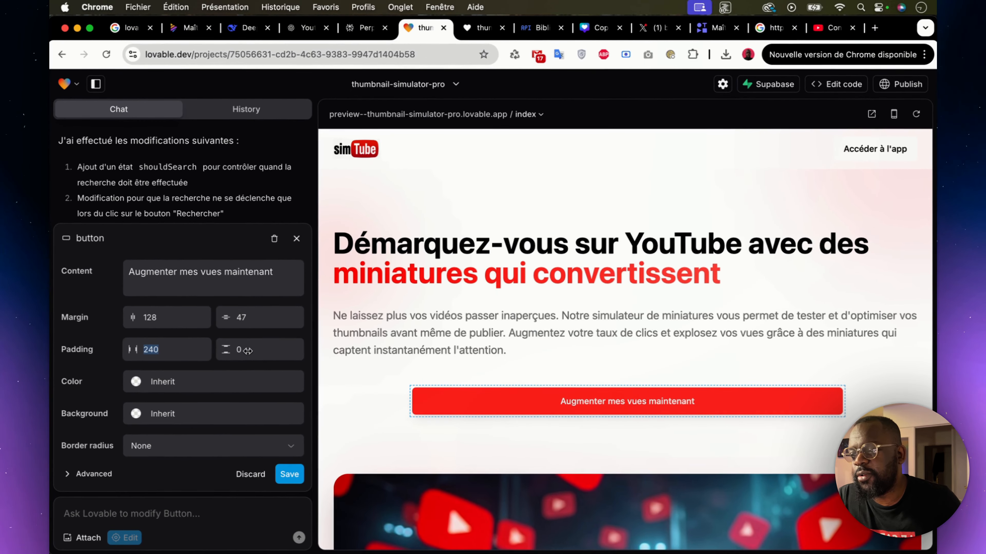
pyautogui.moveTo(248, 351); pyautogui.dragTo(352, 345)
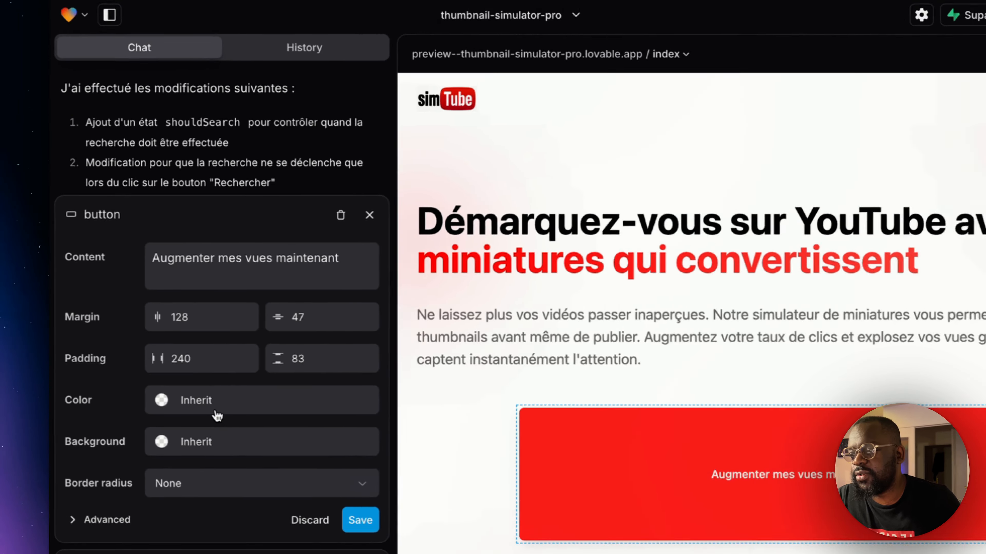
# Try the text colours youtube-light and youtube-red on the button.
pyautogui.click(249, 414)
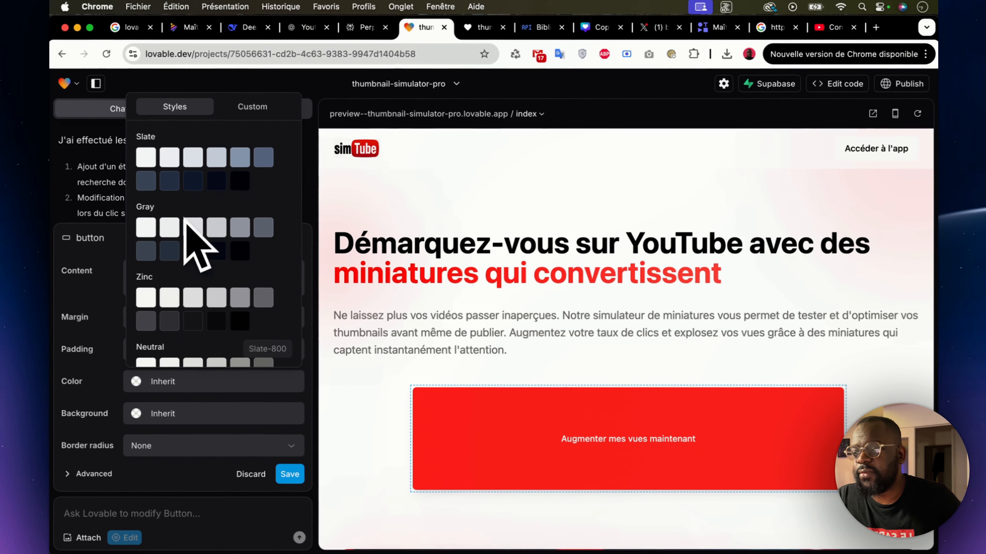
pyautogui.scroll(-10, 224, 263)
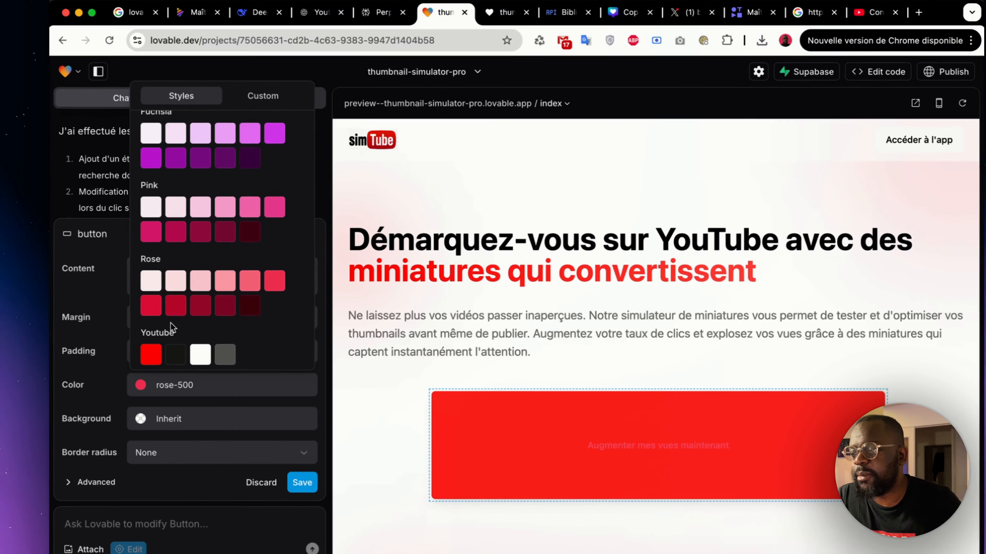
pyautogui.scroll(-3, 225, 317)
pyautogui.click(193, 297)
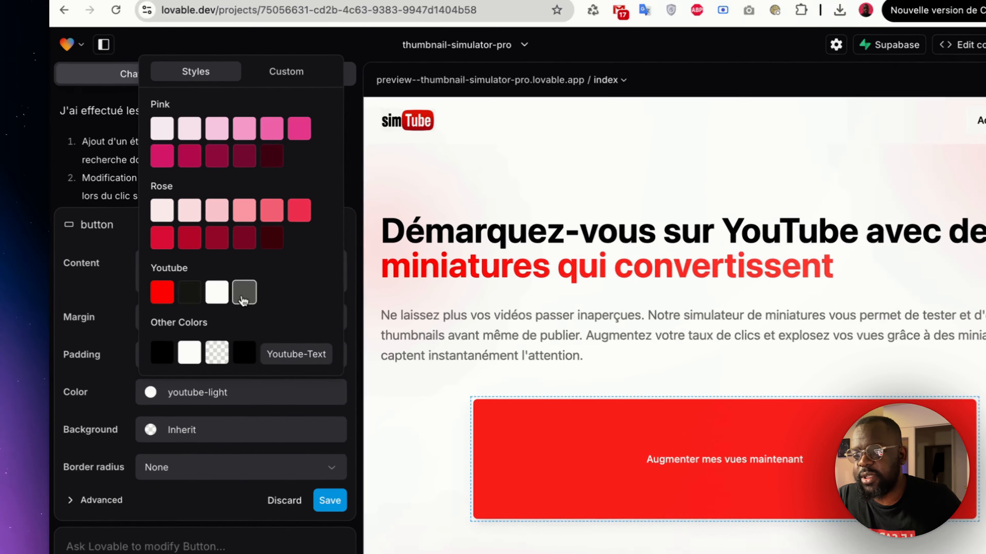
pyautogui.click(145, 296)
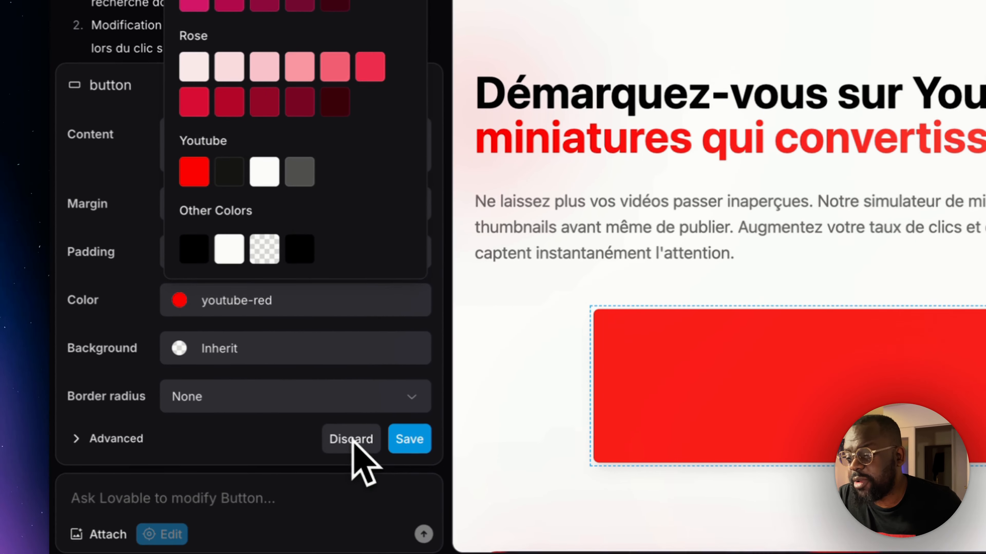
# Discard all unsaved changes to the button and deselect it.
pyautogui.click(351, 551)
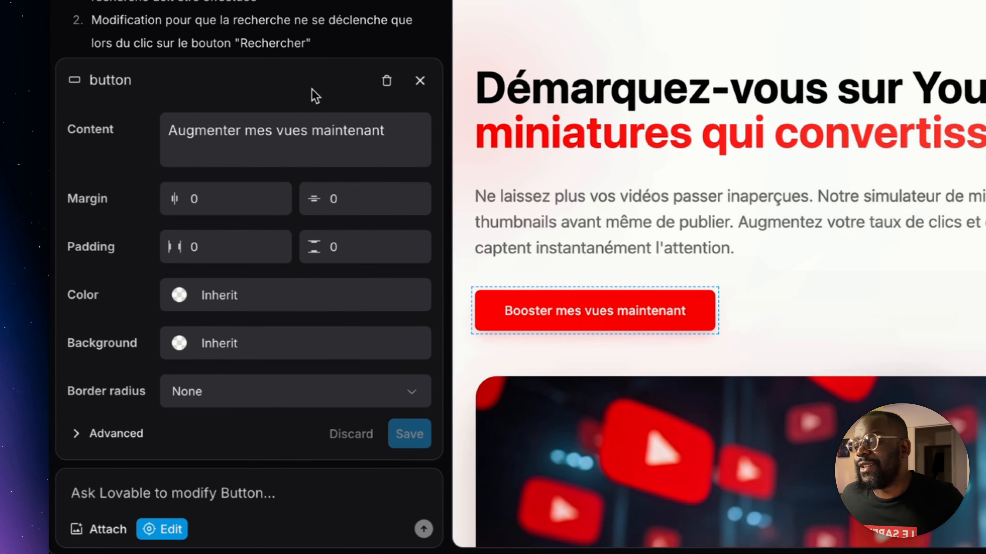
pyautogui.click(420, 82)
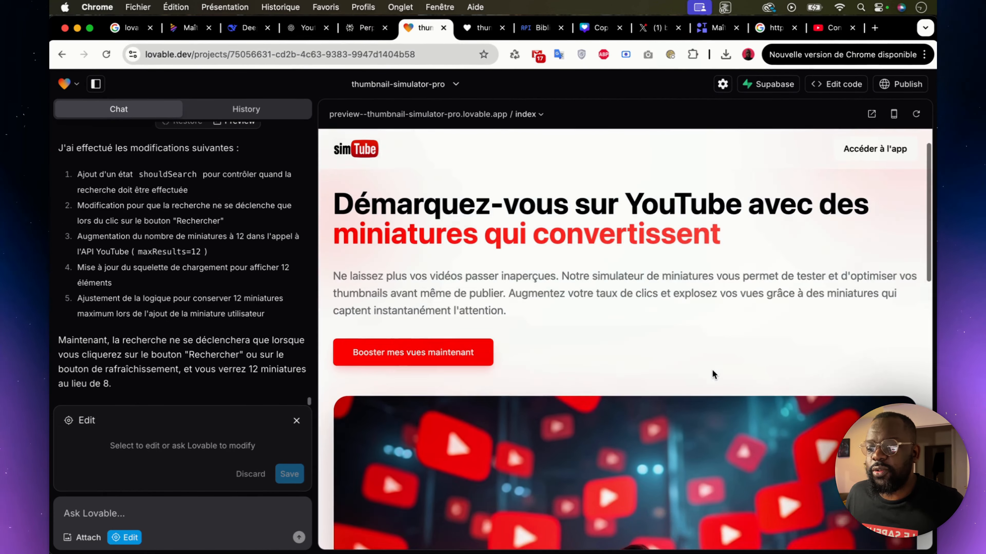
# Look through the landing page preview from the headline and hero image down to "Pourquoi les créateurs nous font confiance".
pyautogui.scroll(-5, 695, 367)
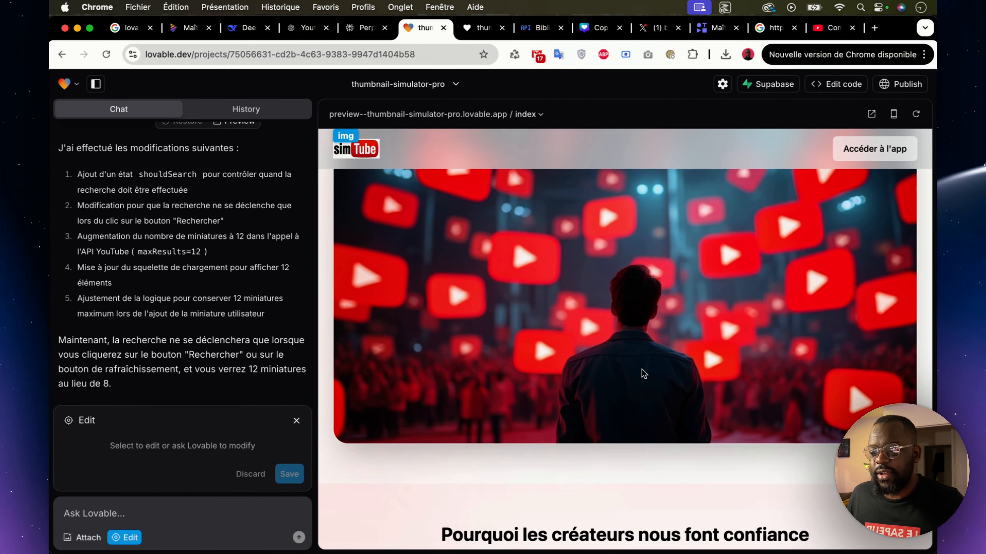
pyautogui.scroll(5, 636, 374)
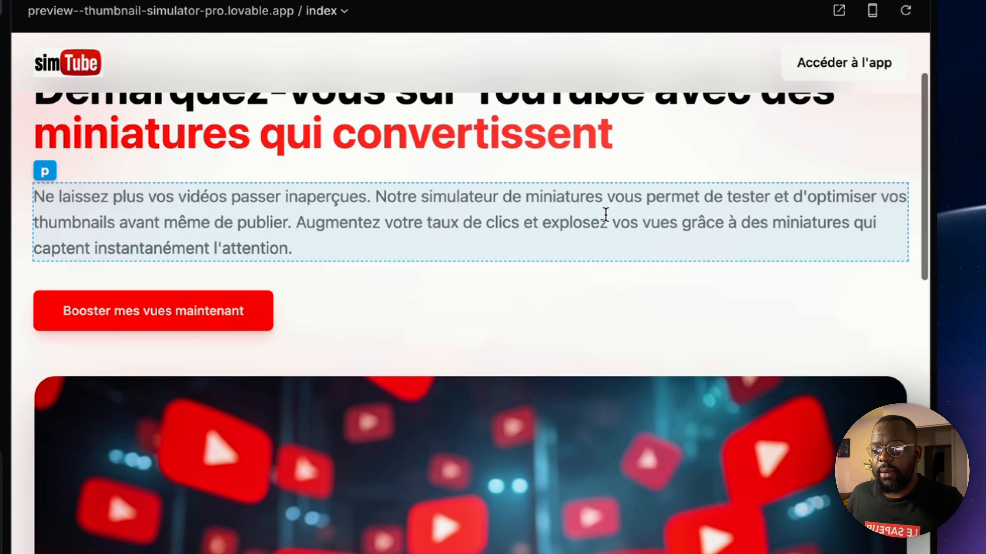
pyautogui.scroll(2, 715, 252)
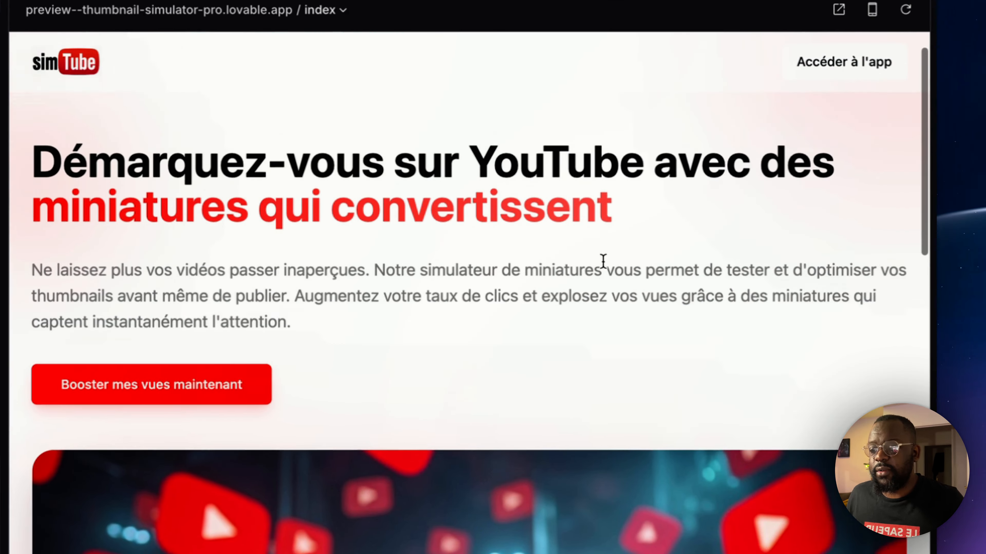
pyautogui.scroll(-10, 621, 247)
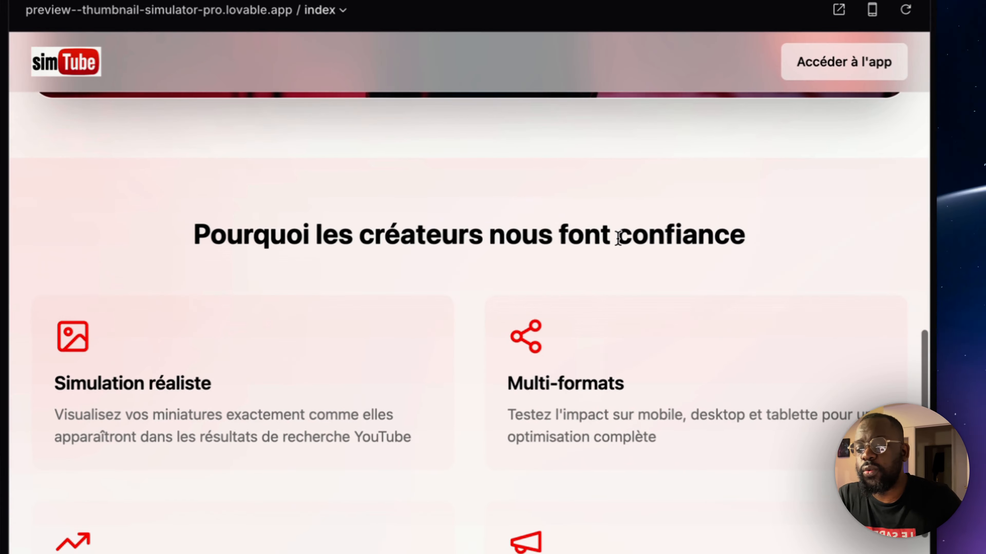
pyautogui.scroll(-4, 618, 238)
pyautogui.scroll(2, 599, 223)
pyautogui.scroll(6, 641, 303)
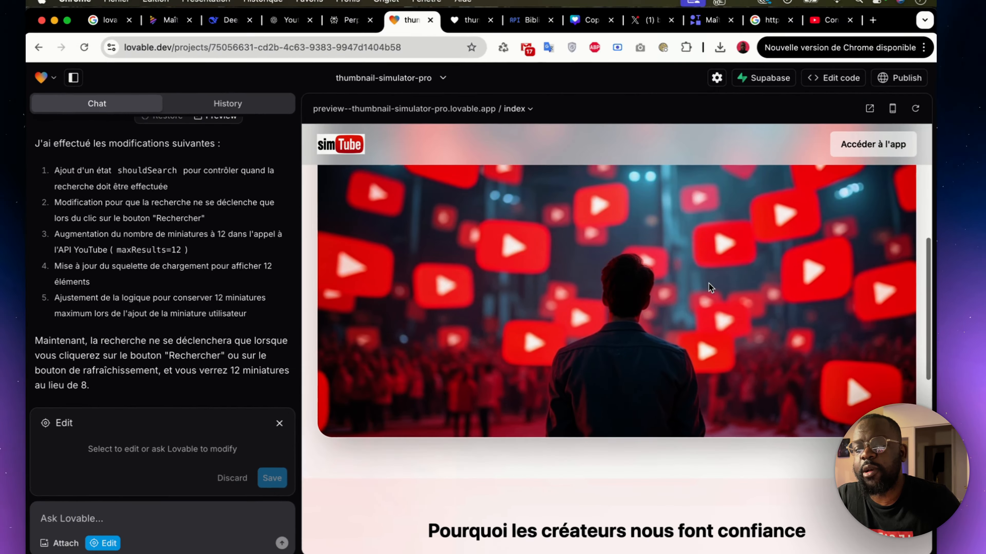
# Replace the landing page's hero image with "Installer DeepSeek Facilement avec LM Studio 🚀.png" from Téléchargements and check it in the preview.
pyautogui.click(727, 285)
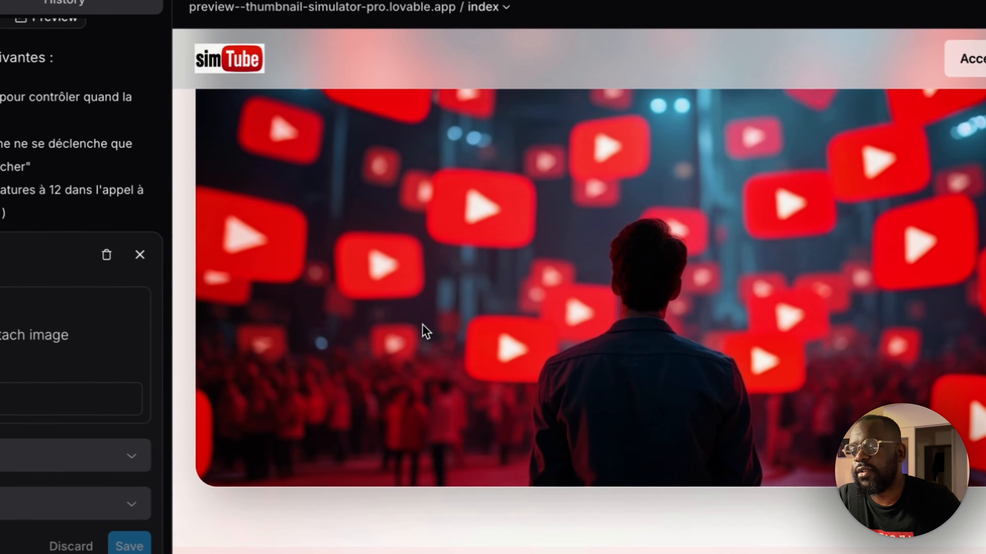
pyautogui.scroll(2, 737, 334)
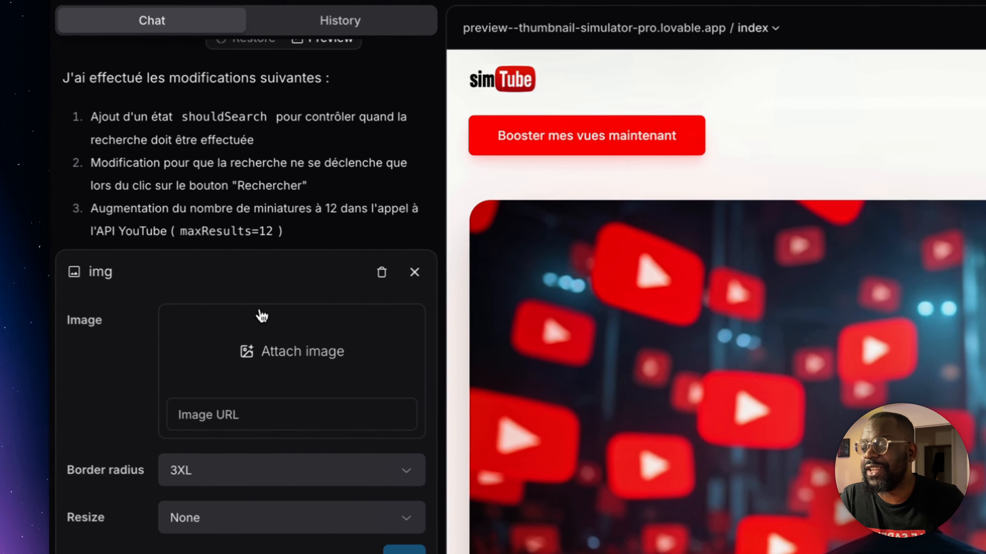
pyautogui.click(312, 351)
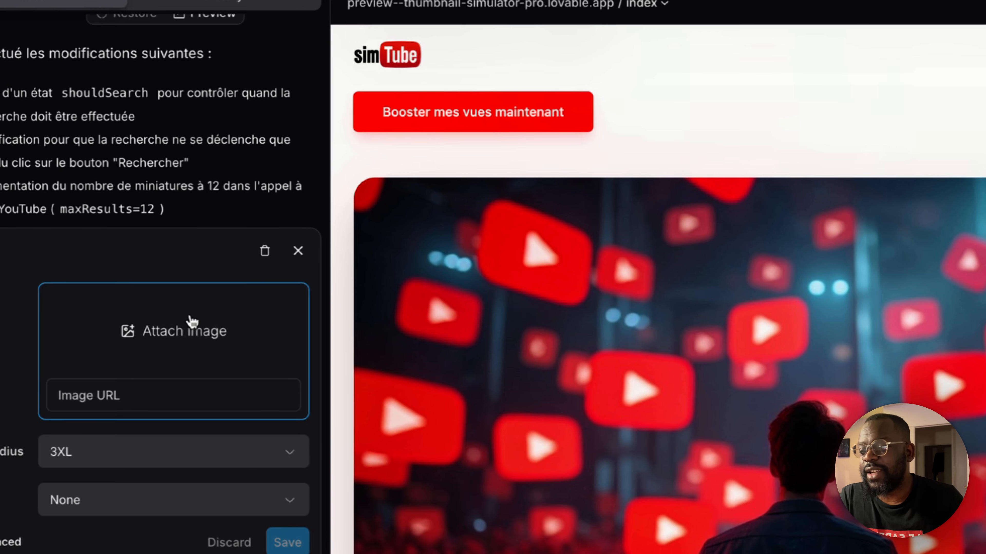
pyautogui.click(167, 338)
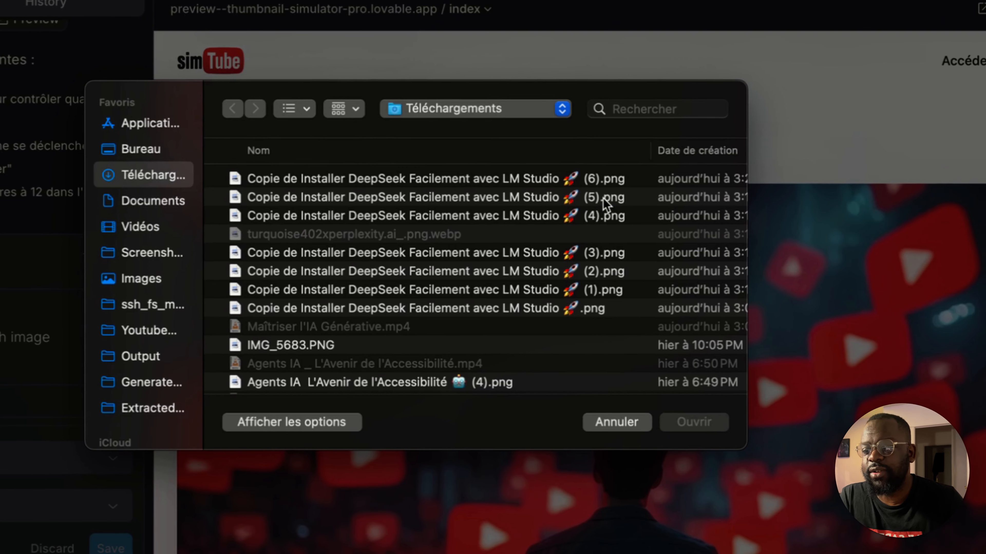
pyautogui.click(603, 197)
pyautogui.scroll(-10, 628, 295)
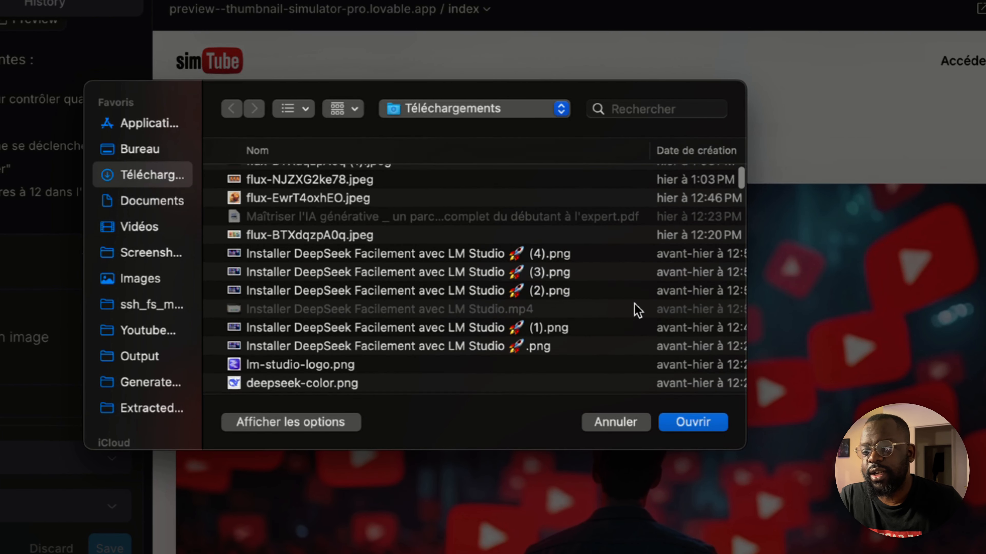
pyautogui.doubleClick(563, 343)
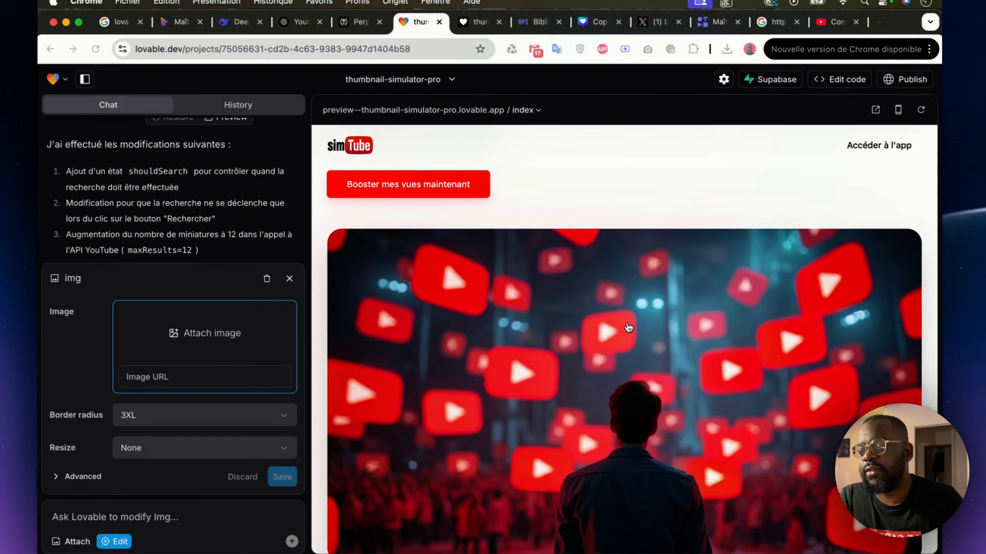
pyautogui.scroll(-5, 643, 414)
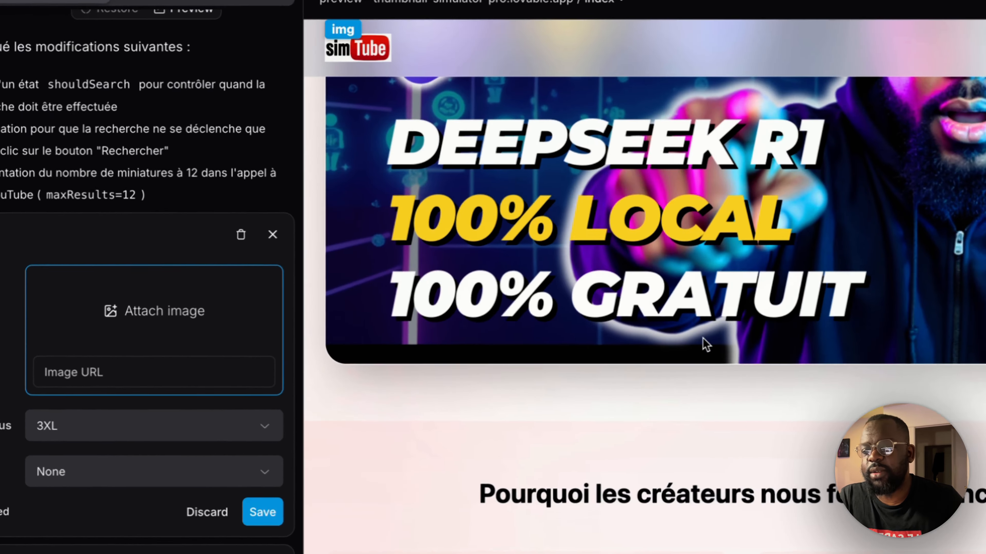
pyautogui.scroll(8, 642, 415)
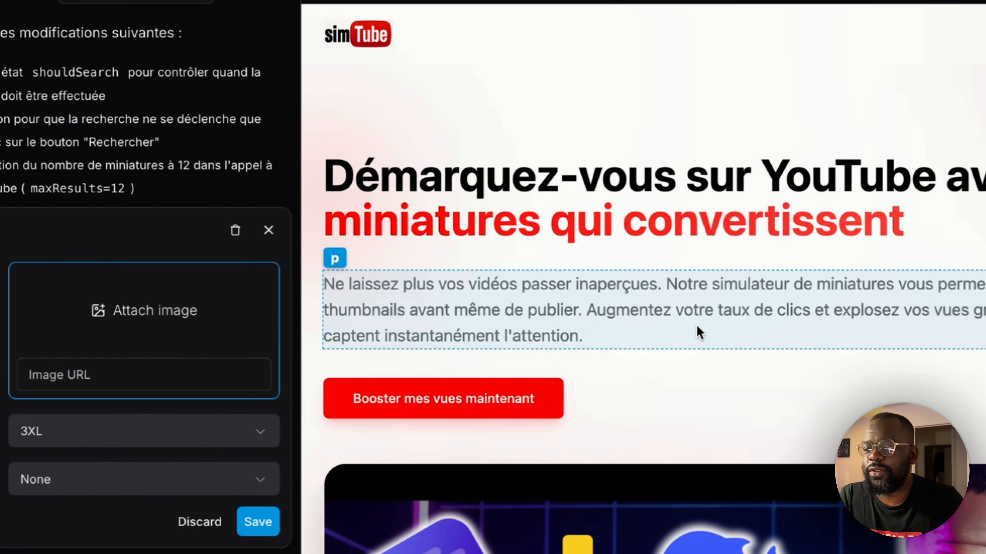